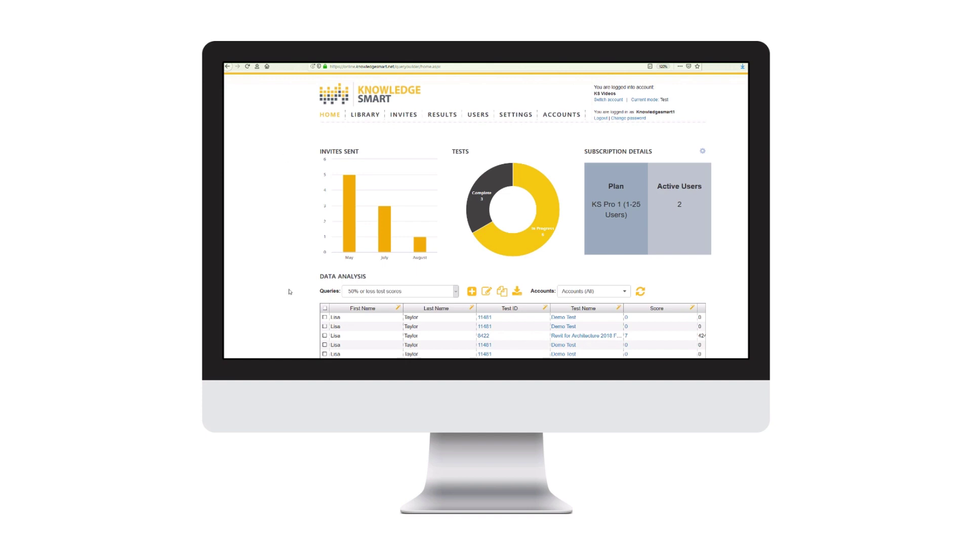
Step: Go to Manage User Data under Users and download the sample user CSV template
click(482, 118)
click(450, 135)
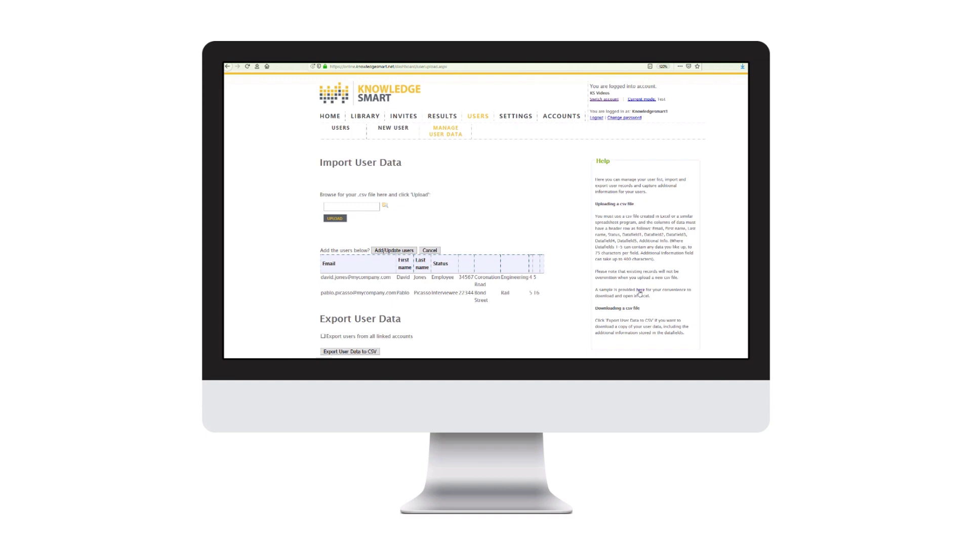
click(639, 291)
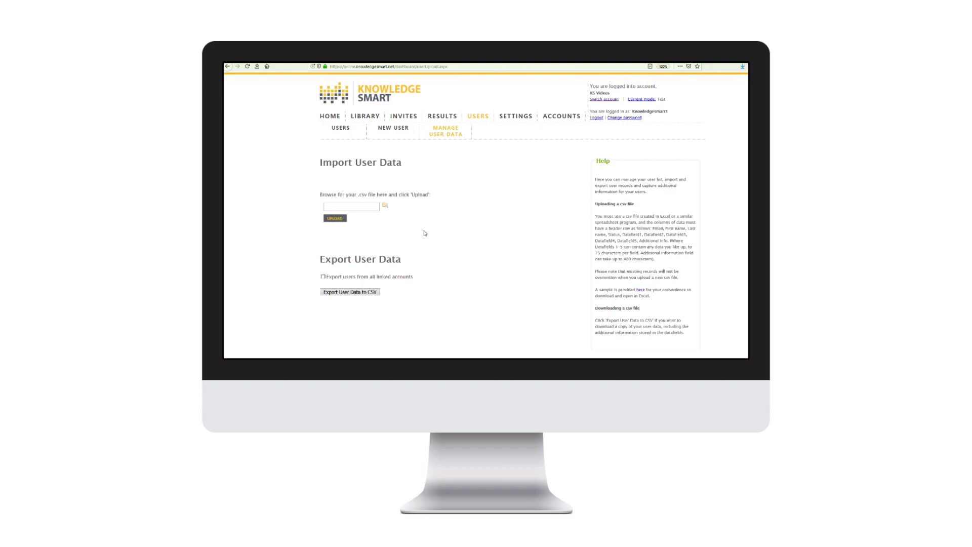
Step: Choose Sample User List.csv and upload it to import the sample users
click(386, 207)
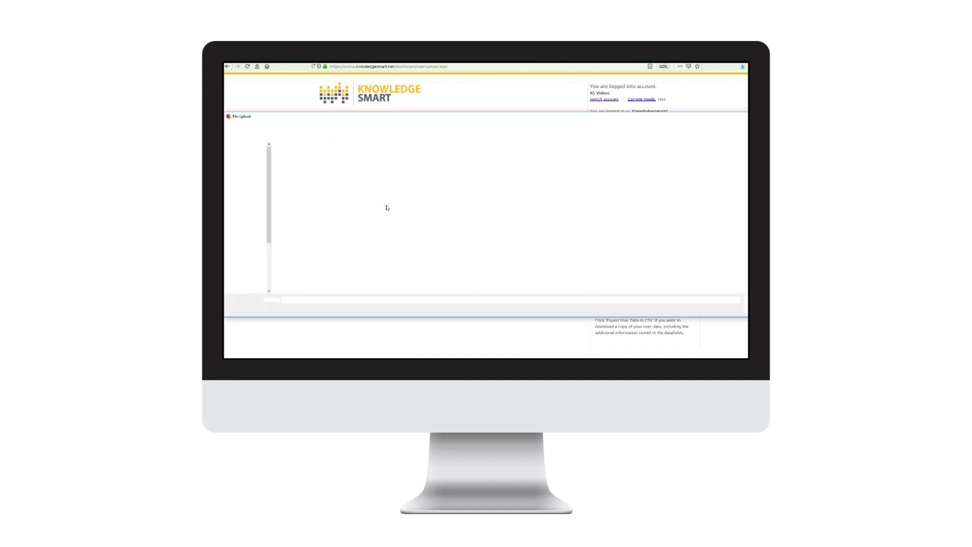
click(317, 156)
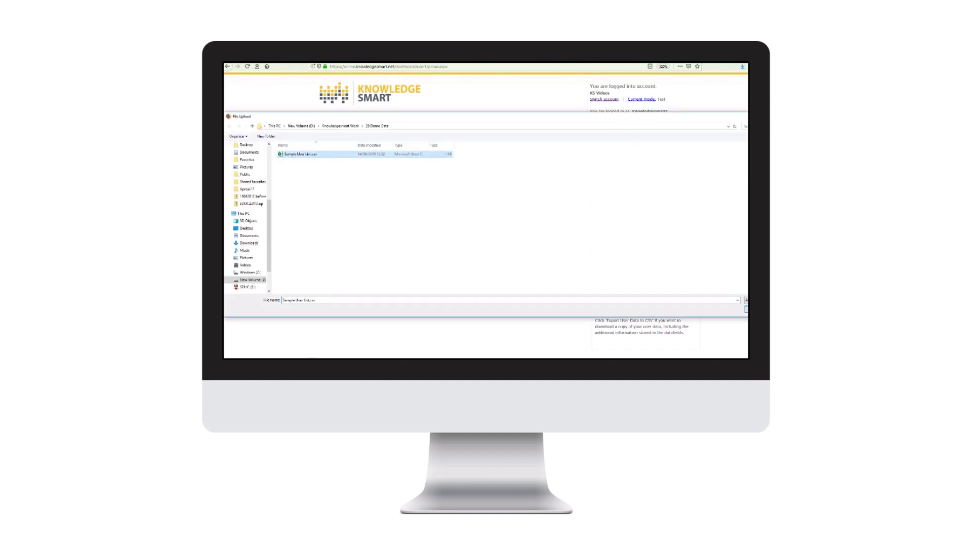
double_click(317, 157)
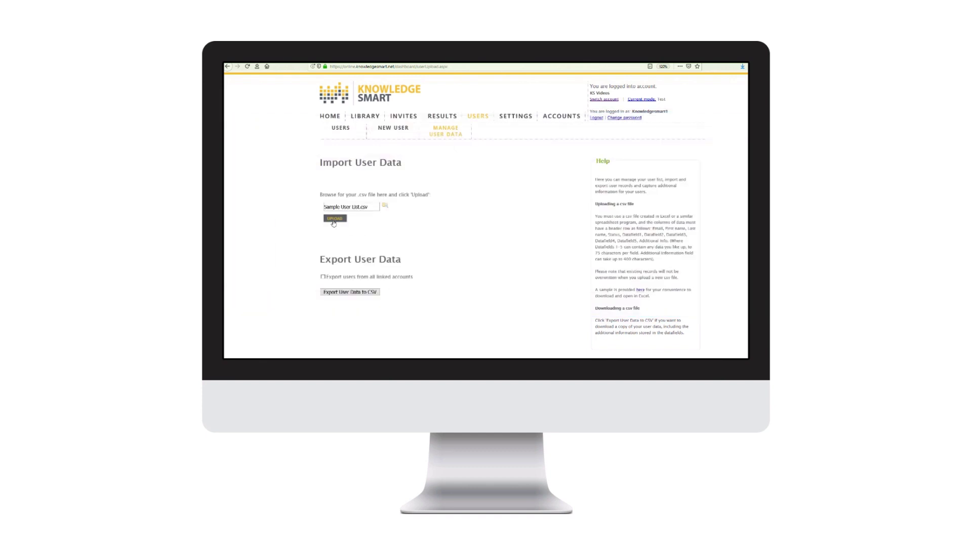
click(334, 220)
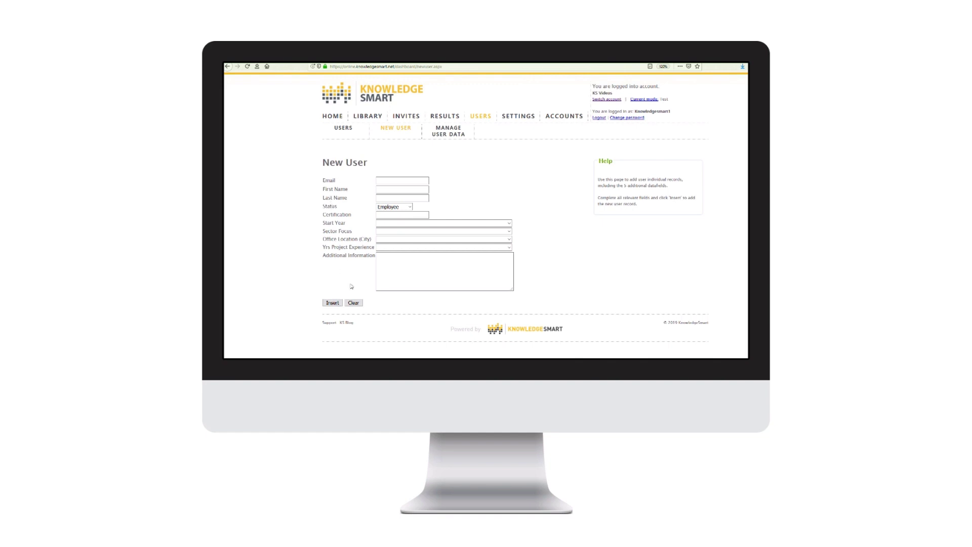
Step: Place the cursor in the New User form's Email field
click(387, 182)
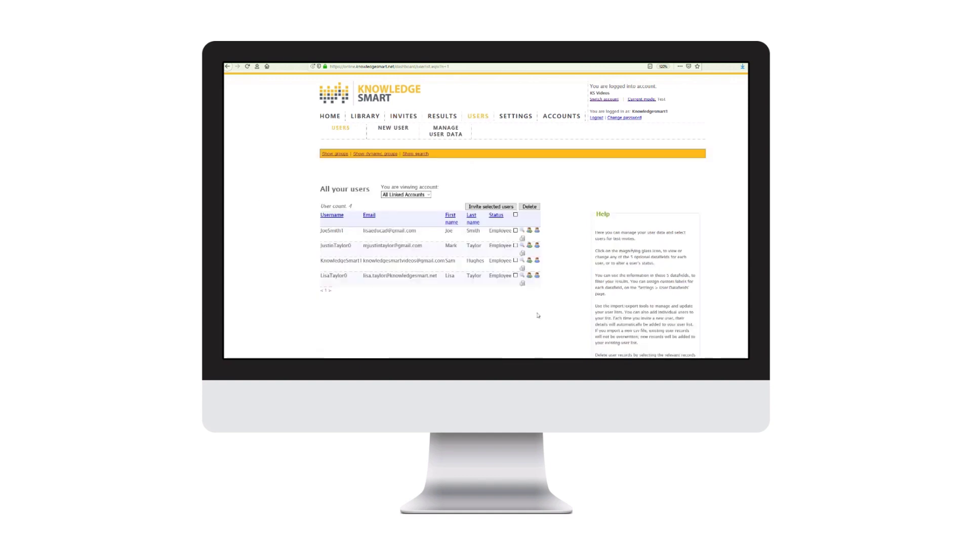
Step: Open Joe Smith's record from the first user row for editing
click(516, 230)
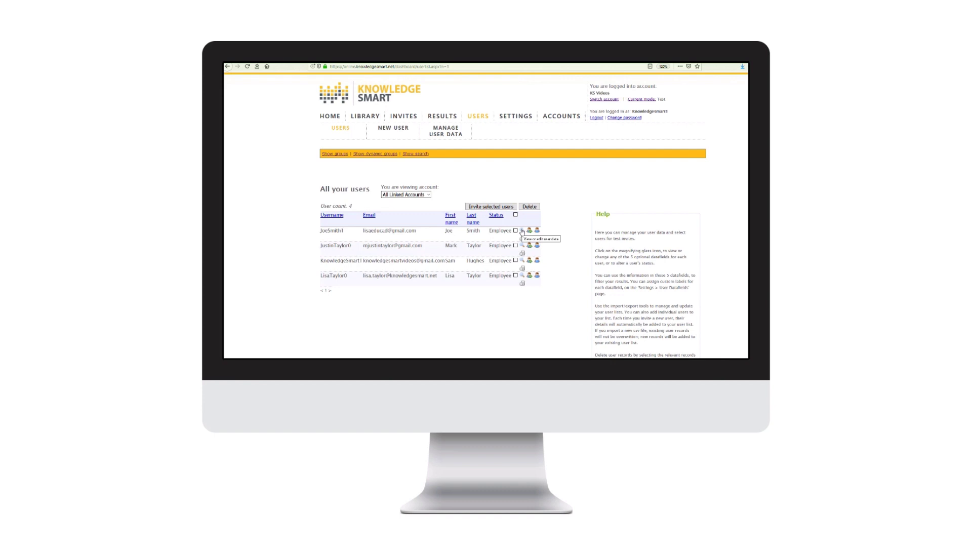
click(522, 232)
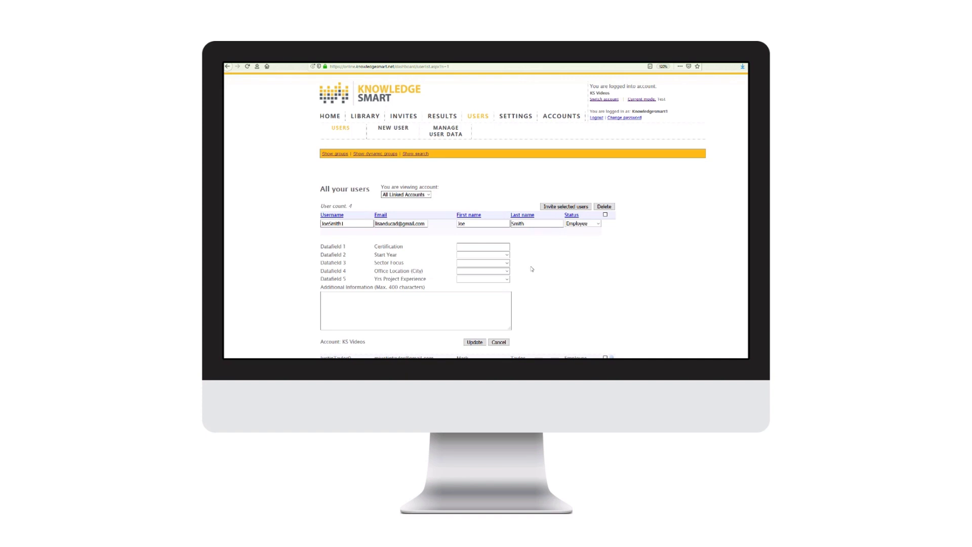
Step: Submit Joe Smith's record with Update, leaving his details and data fields unchanged
click(475, 342)
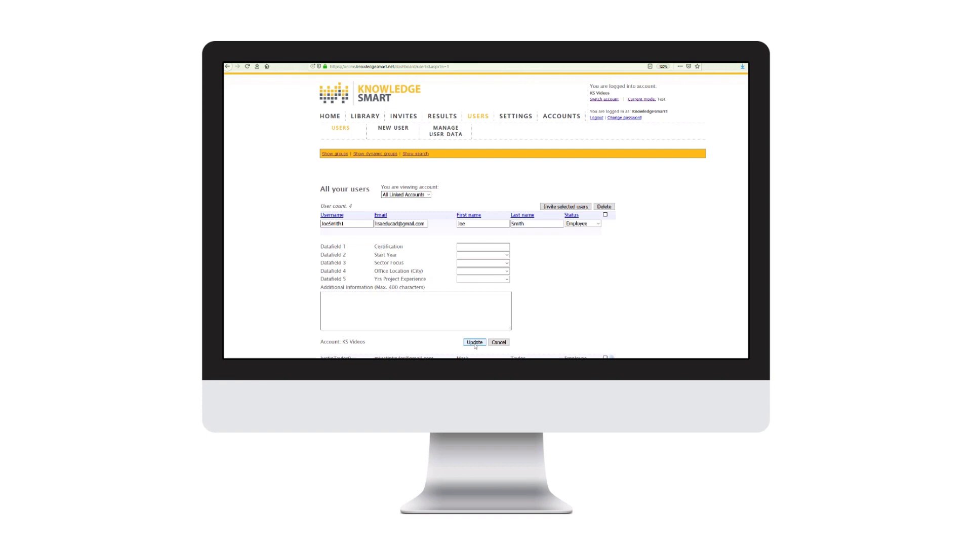